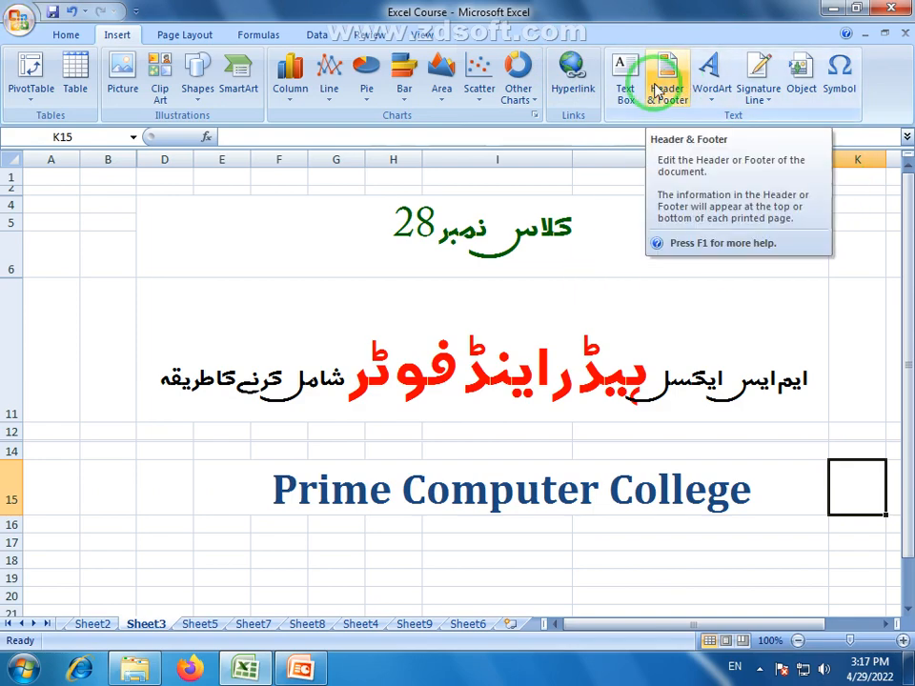
Step: Switch to Sheet5 and open its page header for editing
click(199, 623)
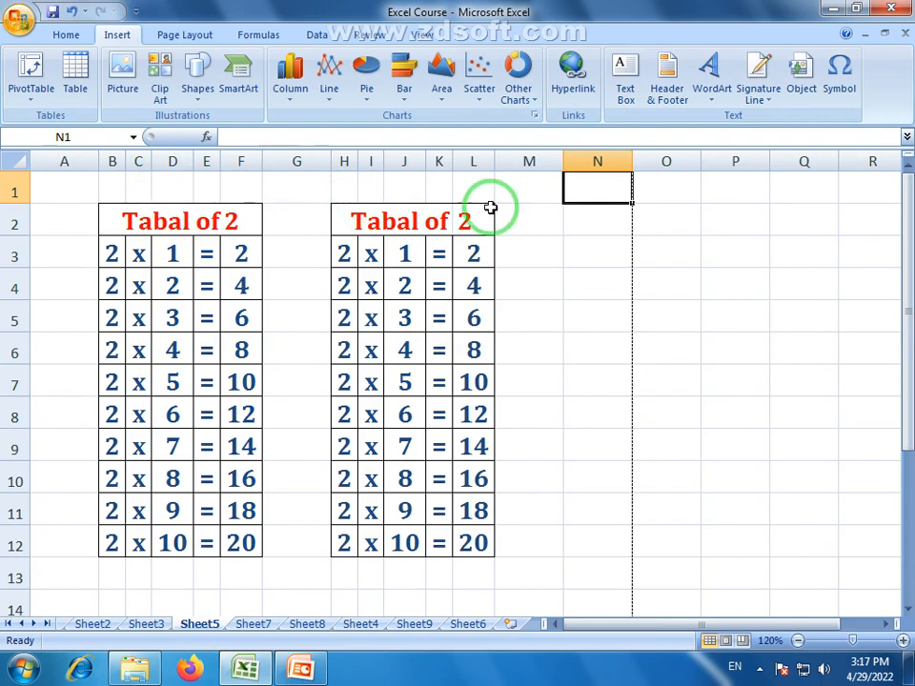
click(677, 89)
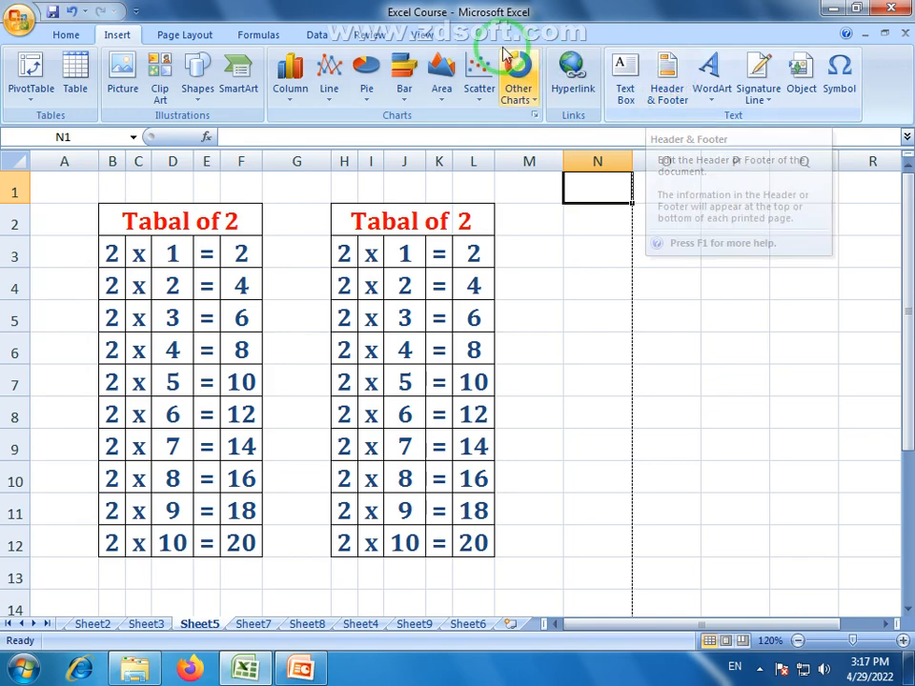
click(422, 37)
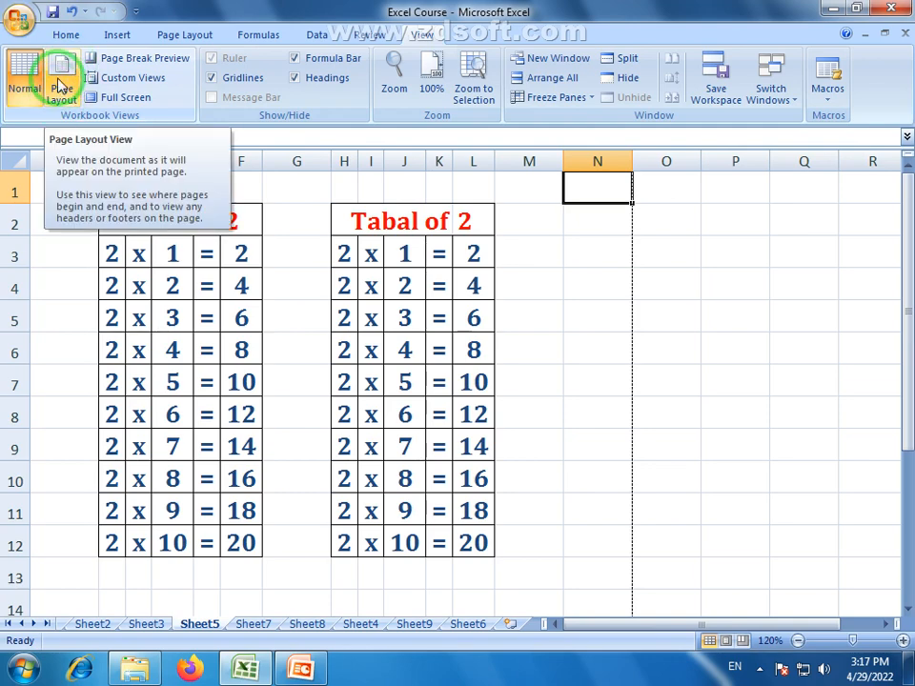
click(118, 35)
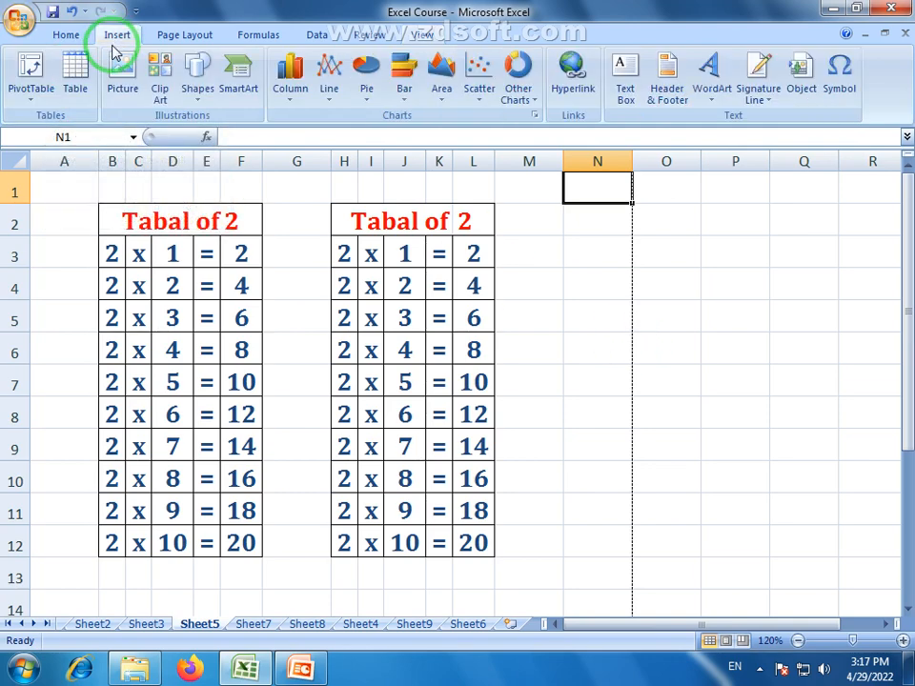
click(668, 81)
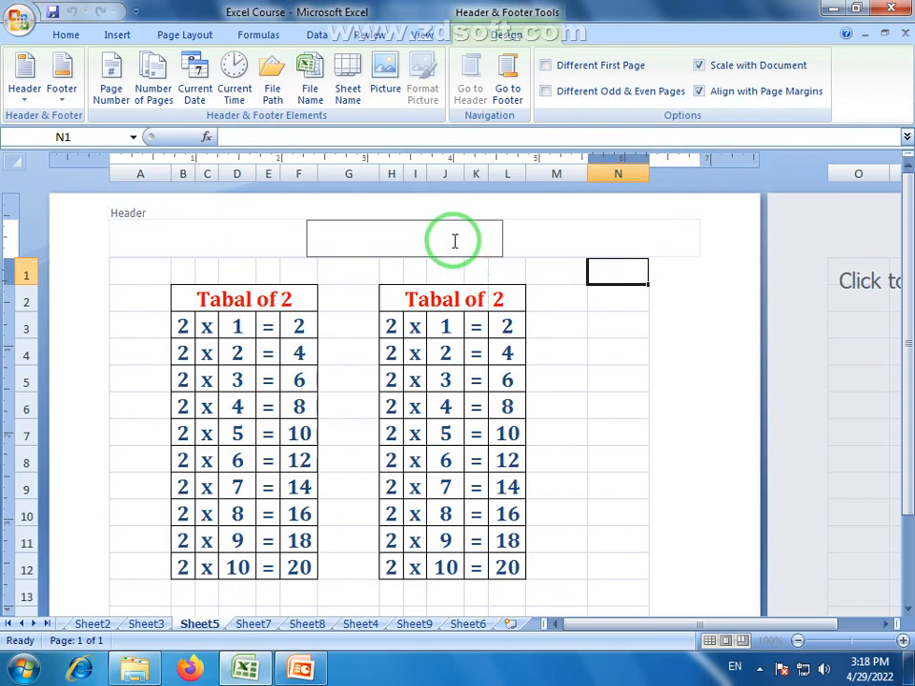
Step: Enter "Prime Computer College" in the left section of Sheet5's header
click(239, 252)
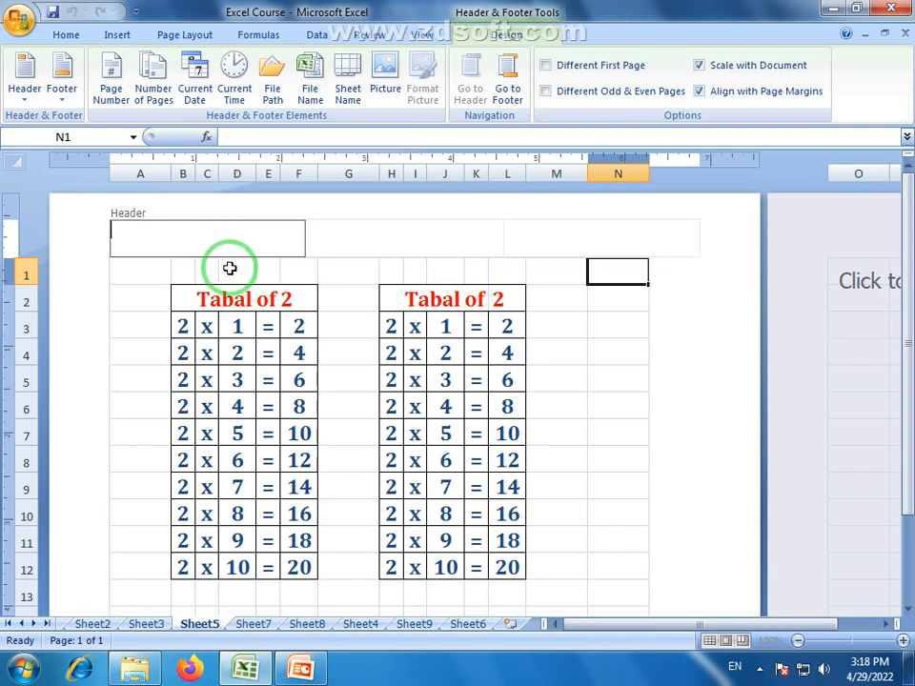
click(387, 231)
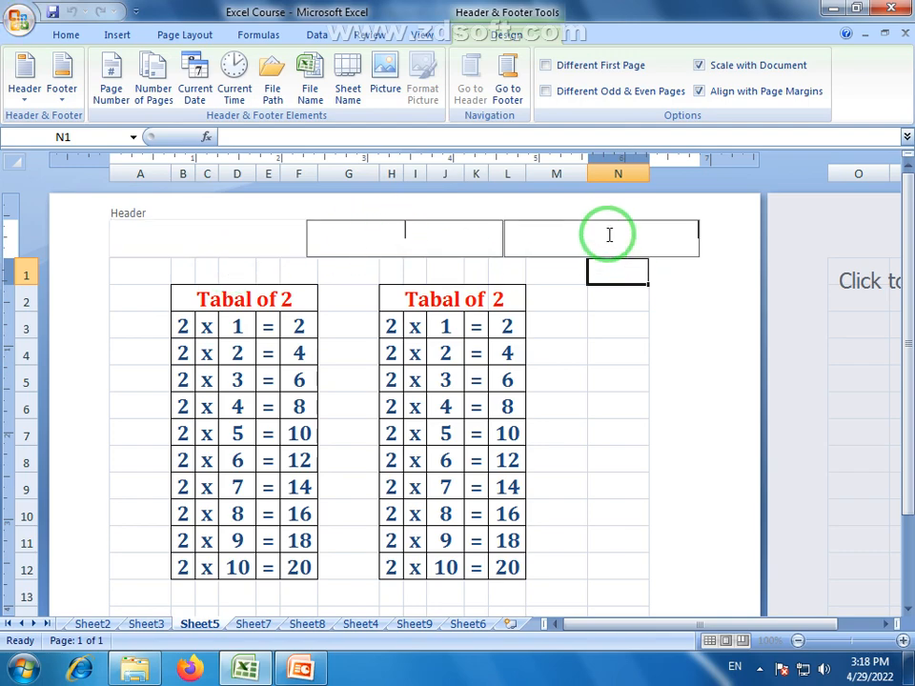
click(394, 234)
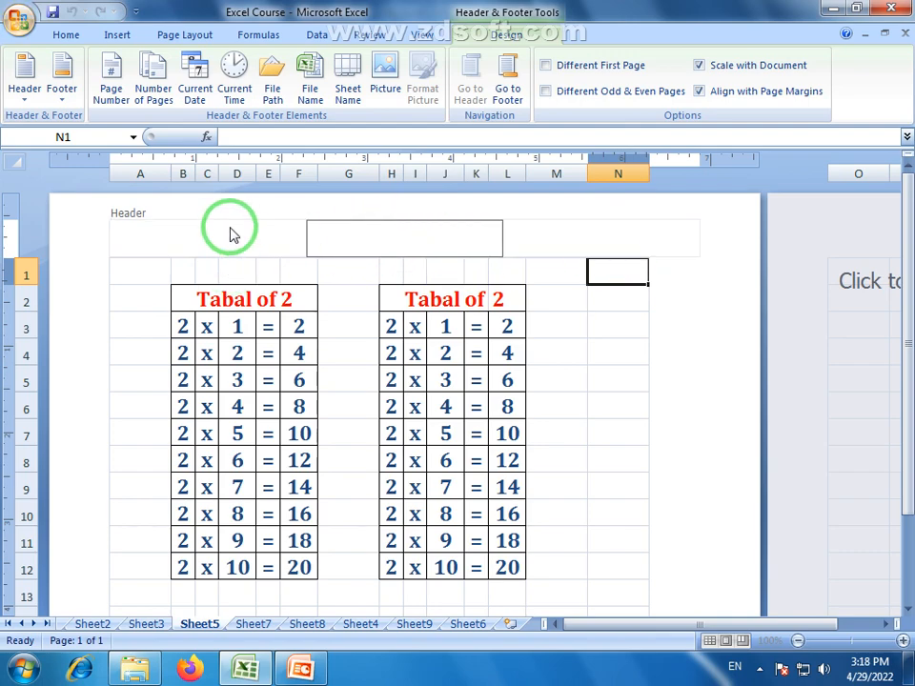
click(236, 228)
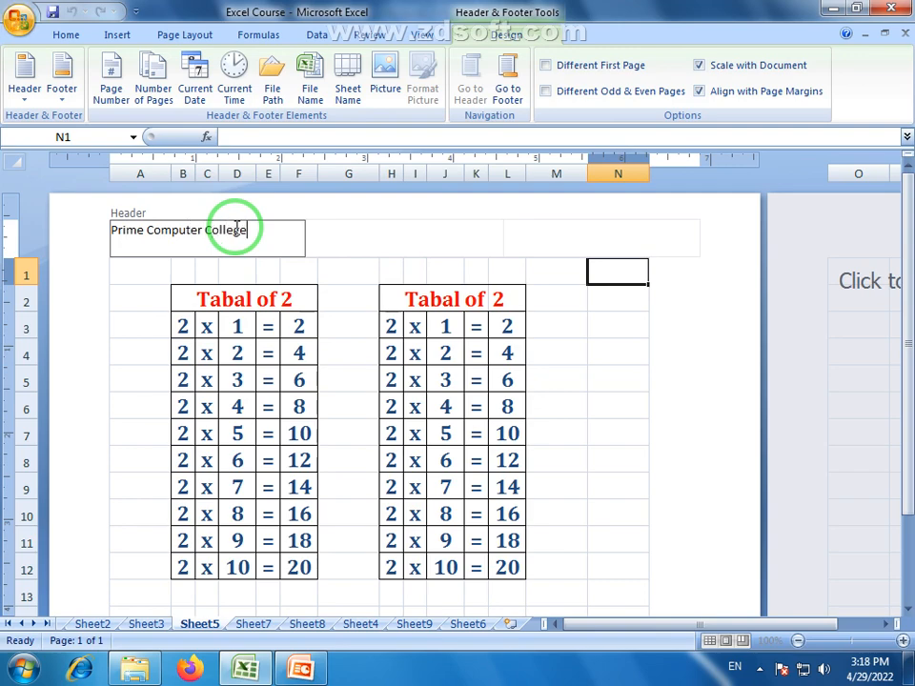
click(457, 245)
click(604, 239)
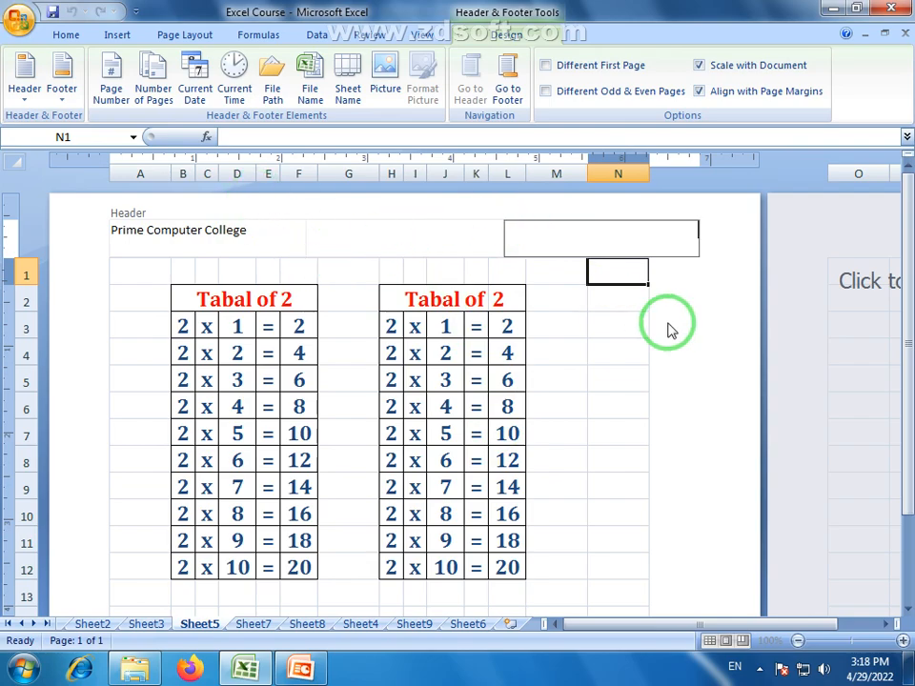
Step: Look over the page from header to footer and go to the footer for editing
drag(905, 316, 905, 405)
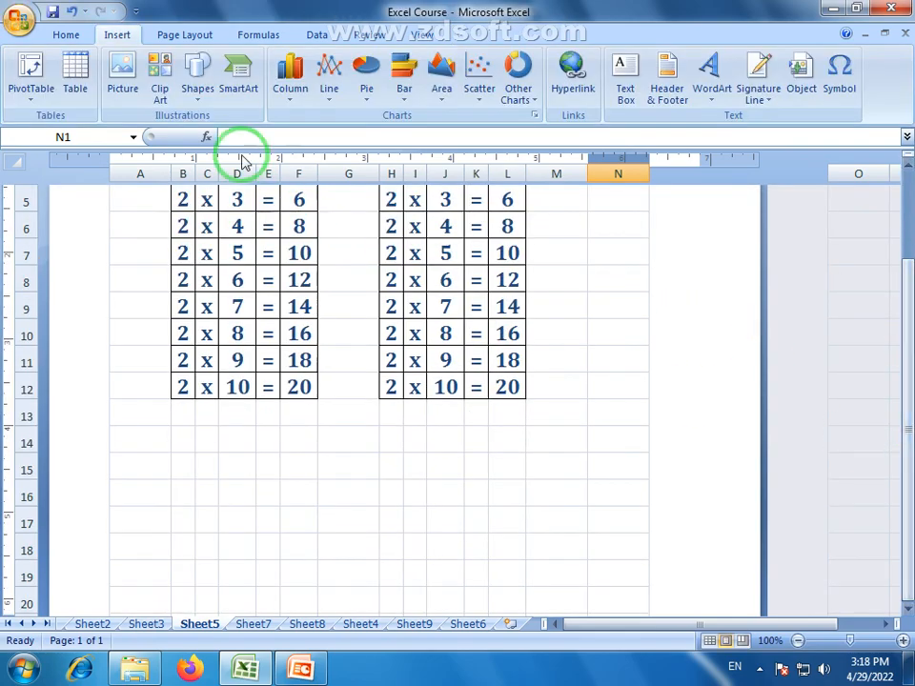
scroll(705, 420, up, 2)
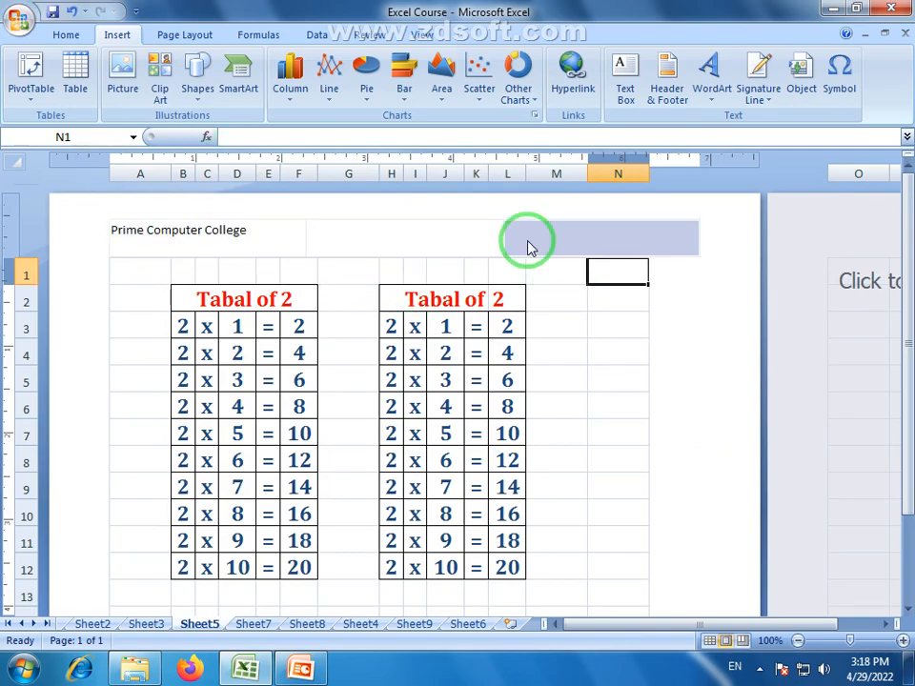
scroll(537, 317, down, 6)
scroll(276, 575, down, 4)
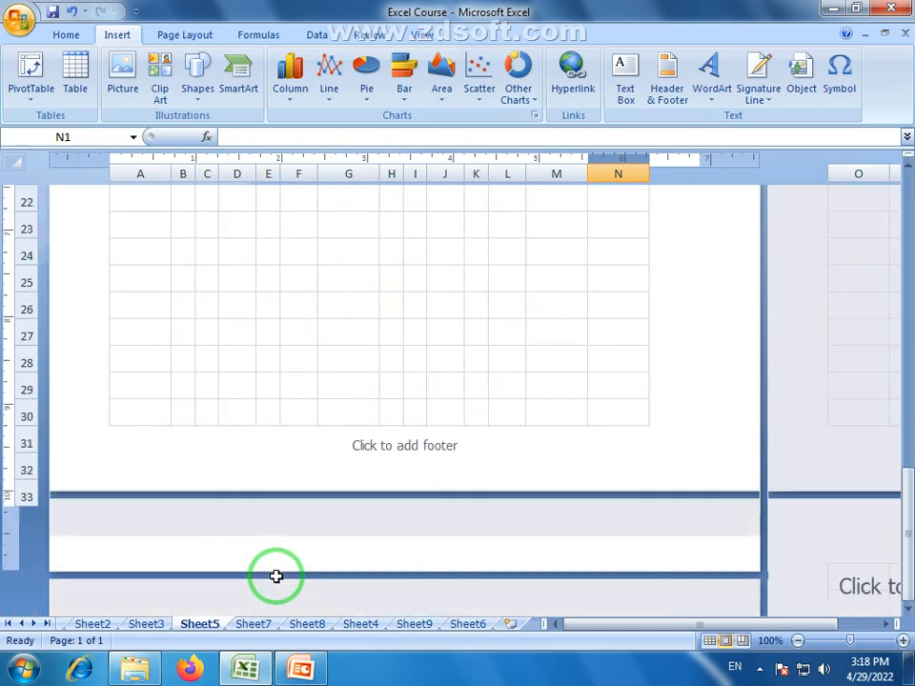
scroll(676, 439, up, 10)
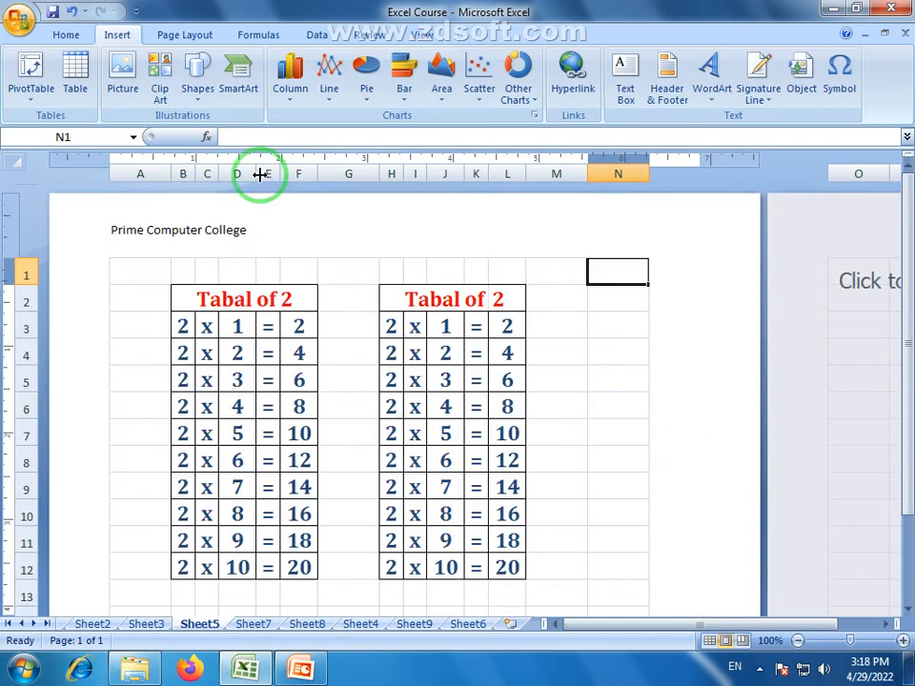
click(274, 248)
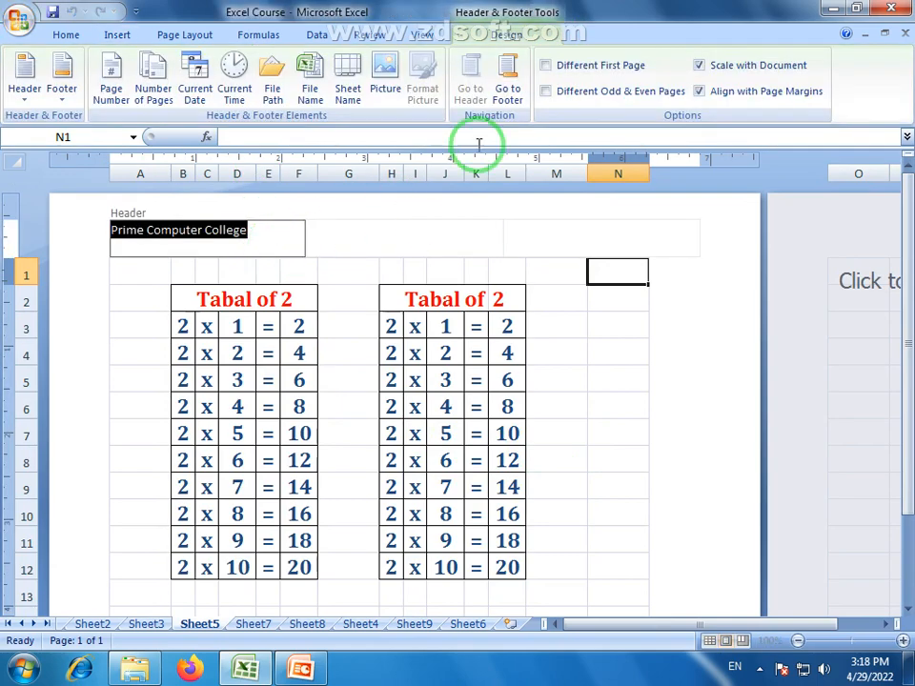
click(510, 90)
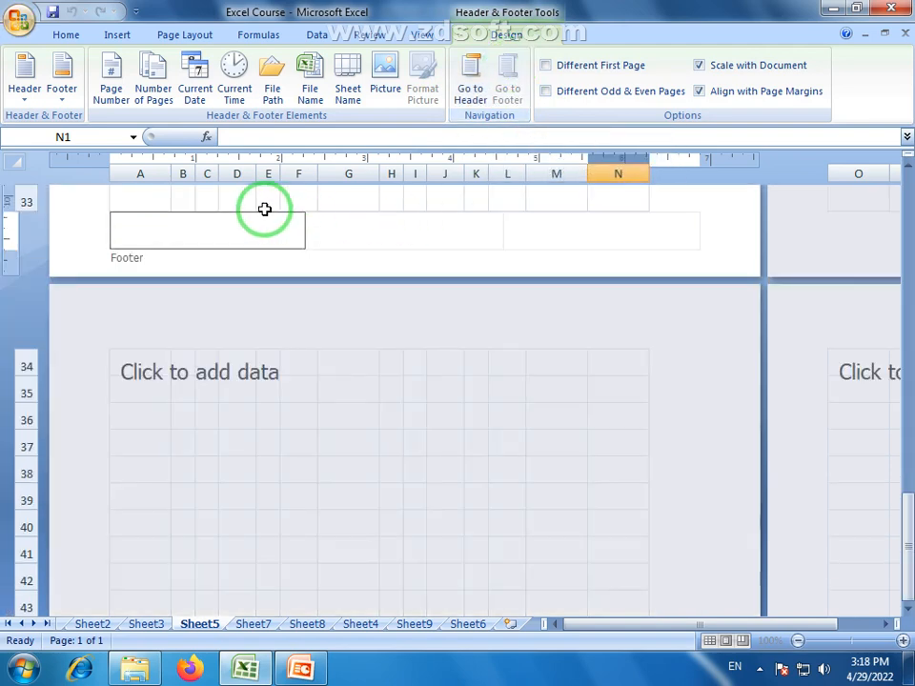
Step: Enter "G M Abad Faisalabad" in the right section of the footer and leave footer editing
click(395, 225)
click(225, 211)
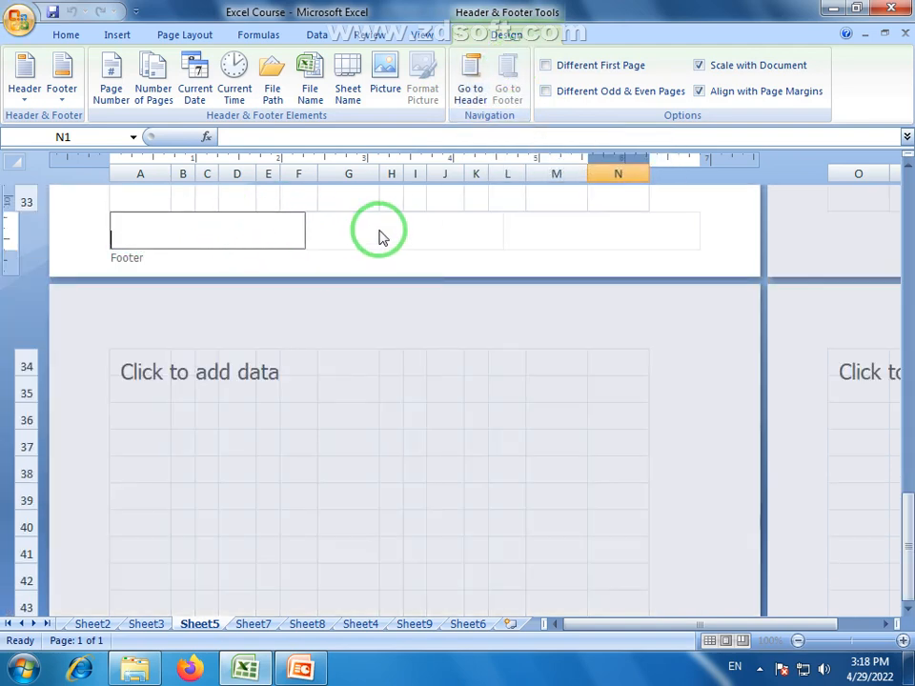
click(400, 233)
click(574, 239)
click(427, 219)
click(256, 216)
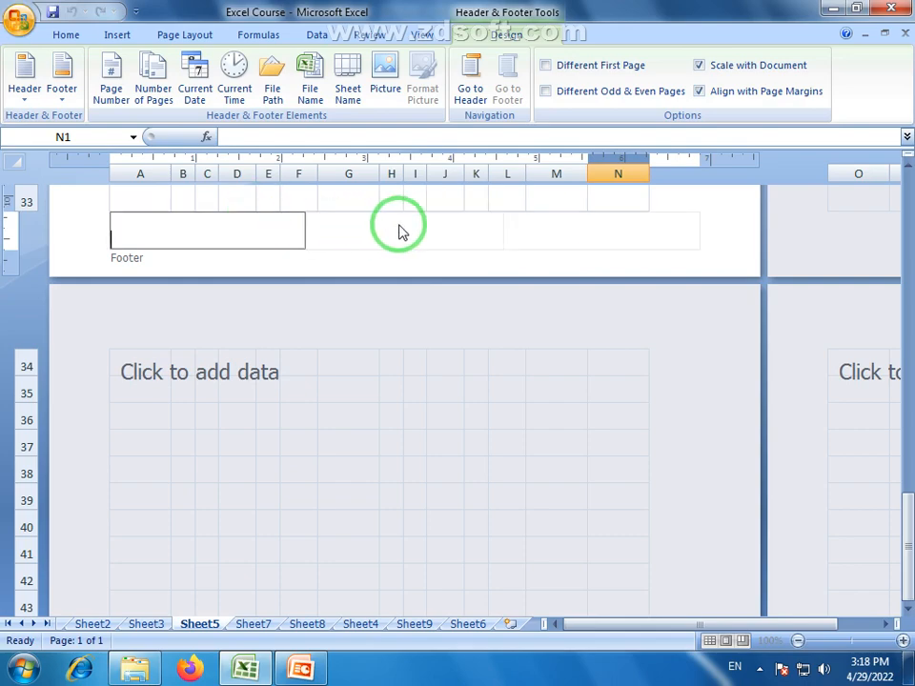
click(559, 238)
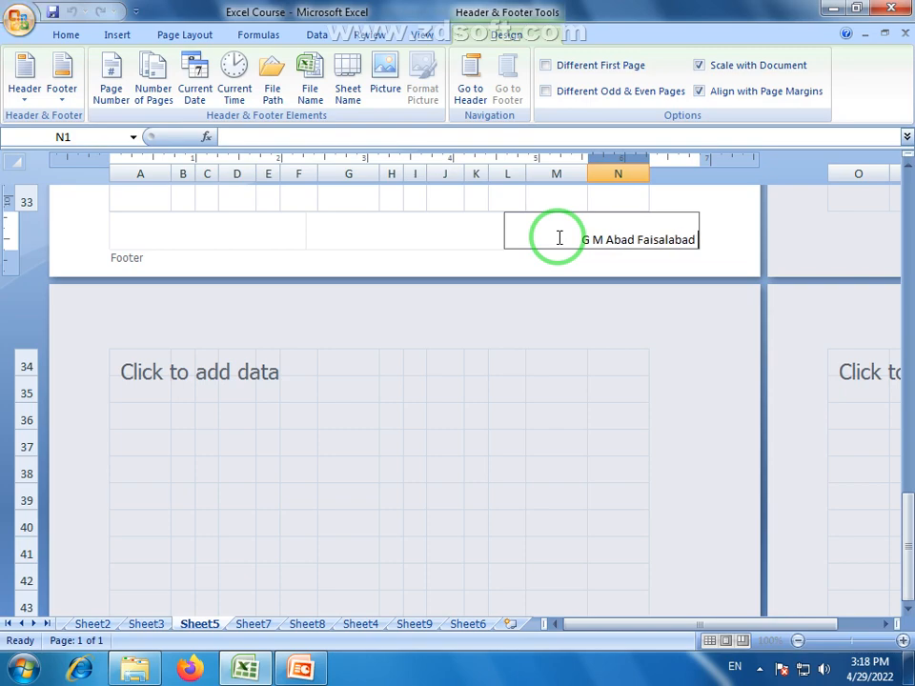
click(713, 344)
Step: Add the page number element to the center section of the header
scroll(558, 340, up, 9)
scroll(558, 339, up, 3)
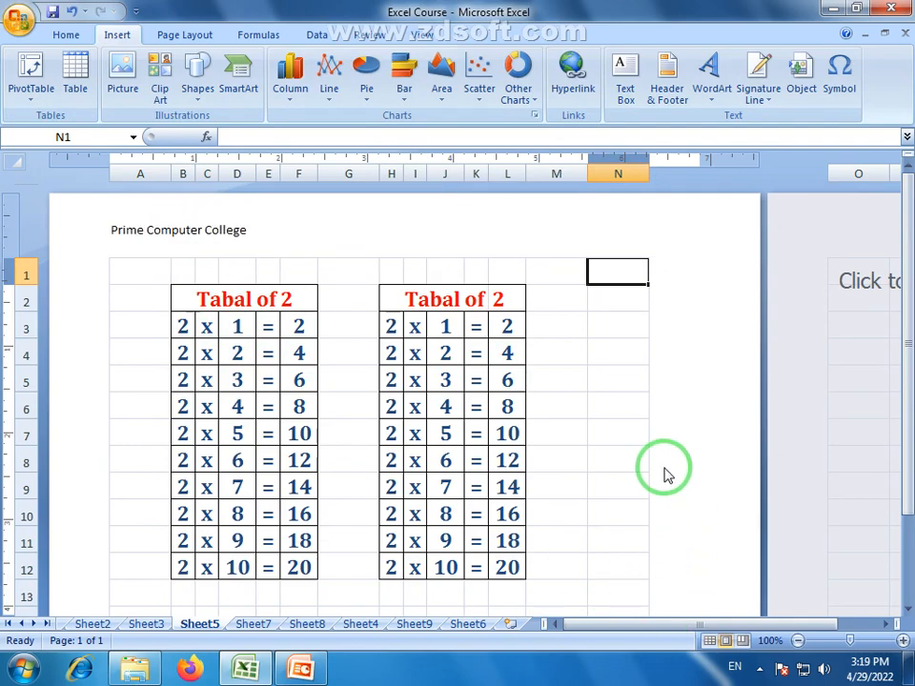
click(416, 228)
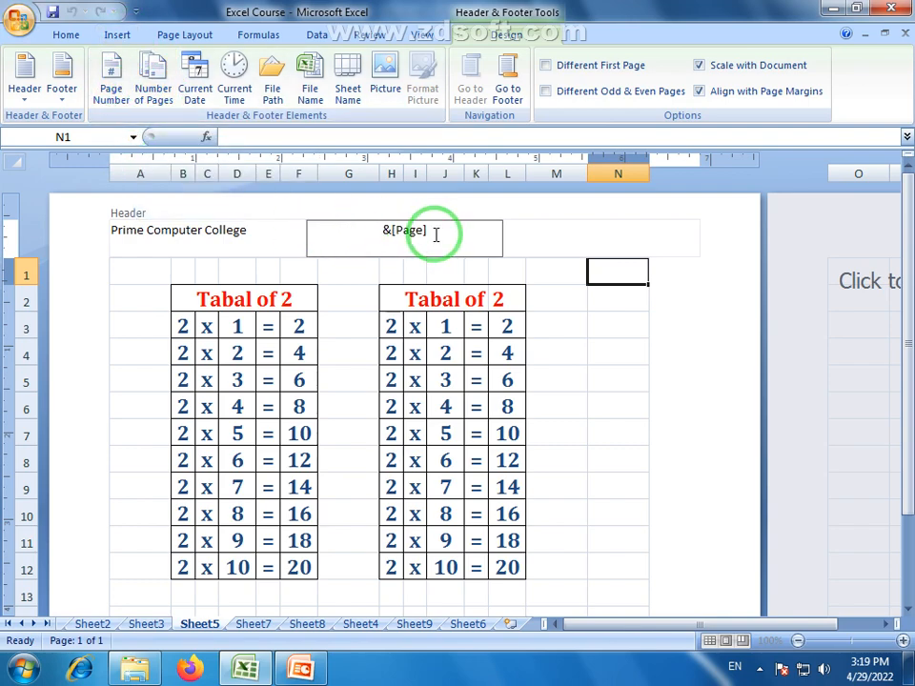
click(670, 300)
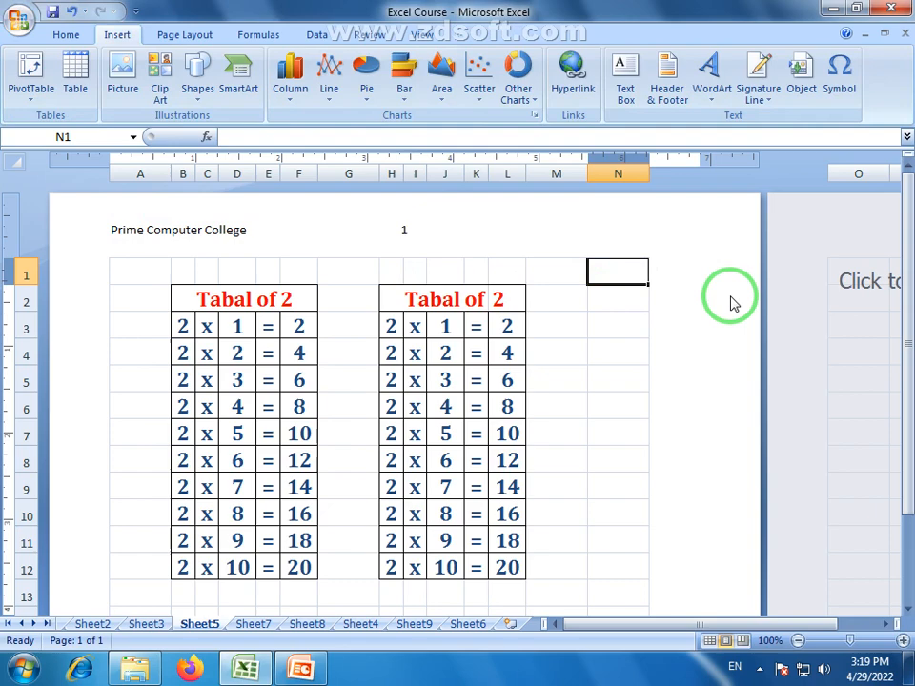
Step: Add the current date element to the right section of the header
click(412, 241)
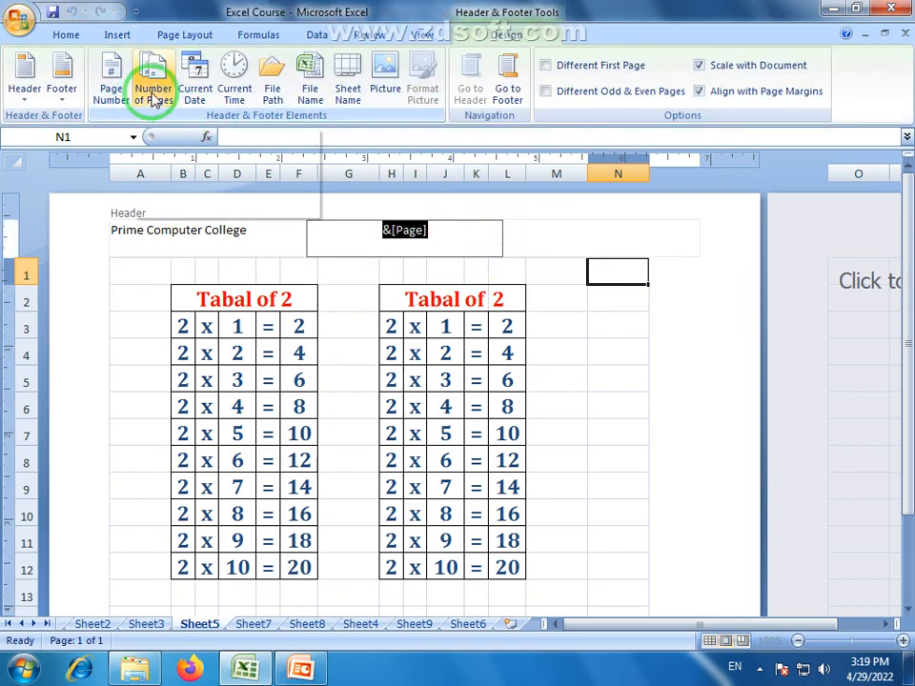
click(608, 235)
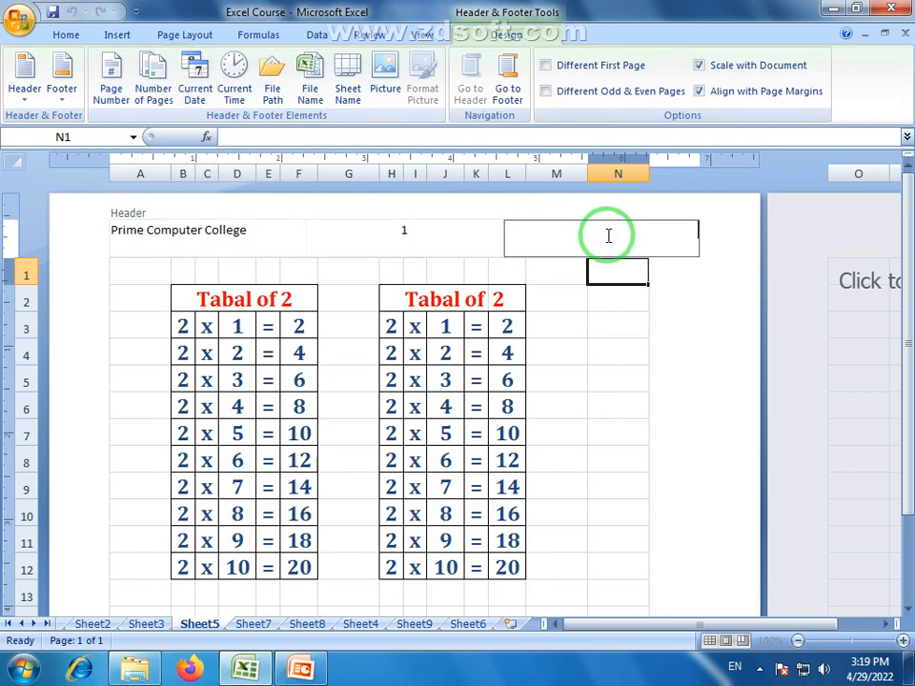
click(208, 87)
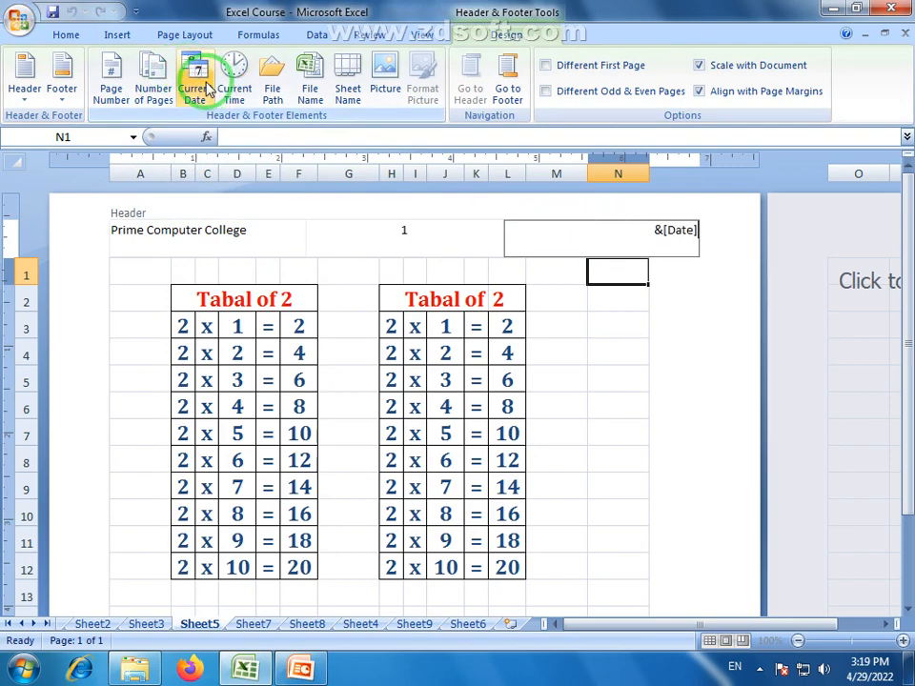
click(680, 346)
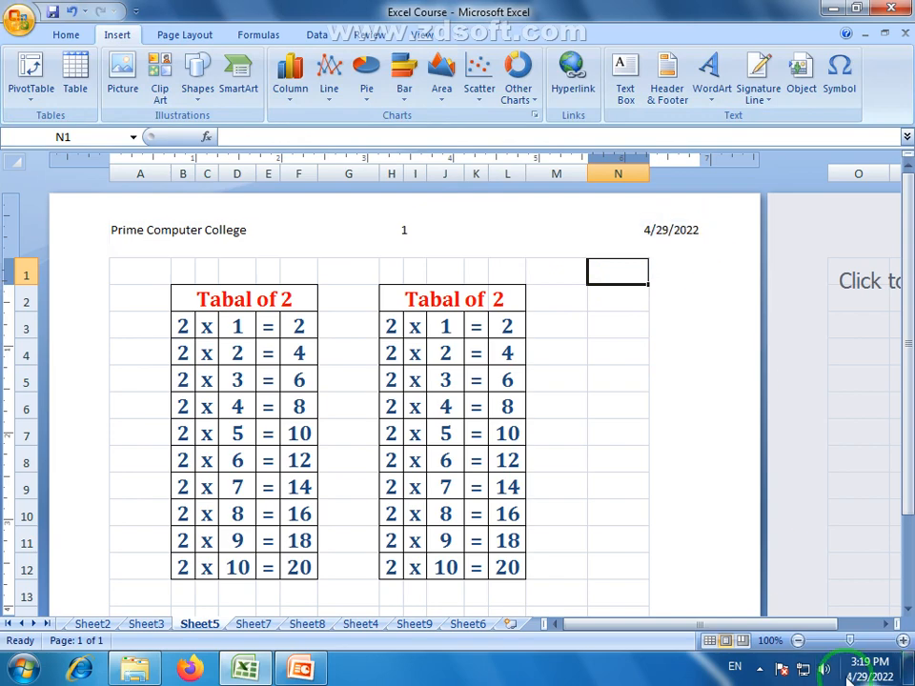
Step: Examine the header and footer sections of the page and their available elements and options
click(446, 243)
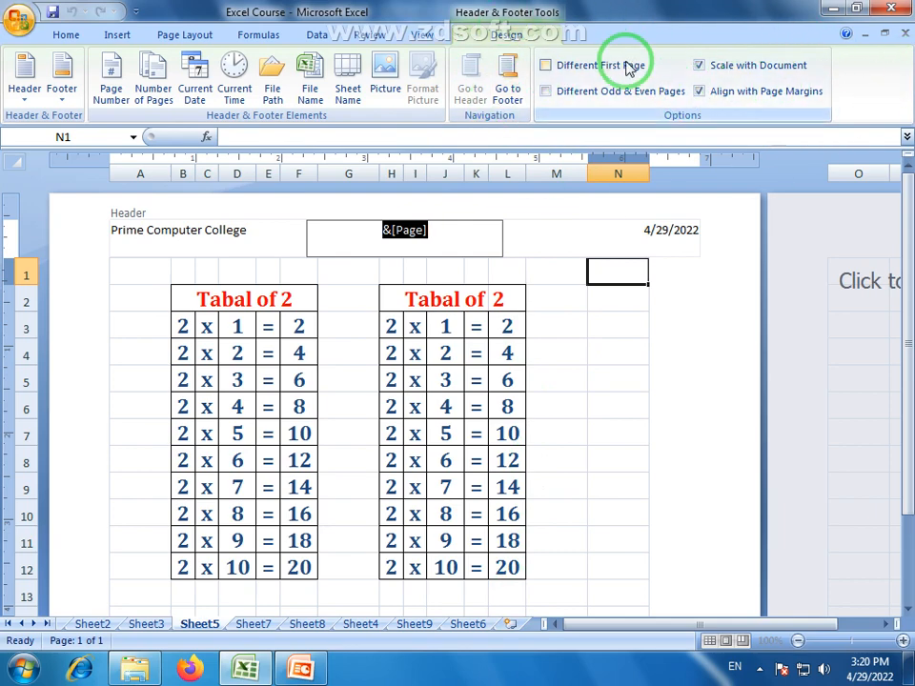
click(705, 303)
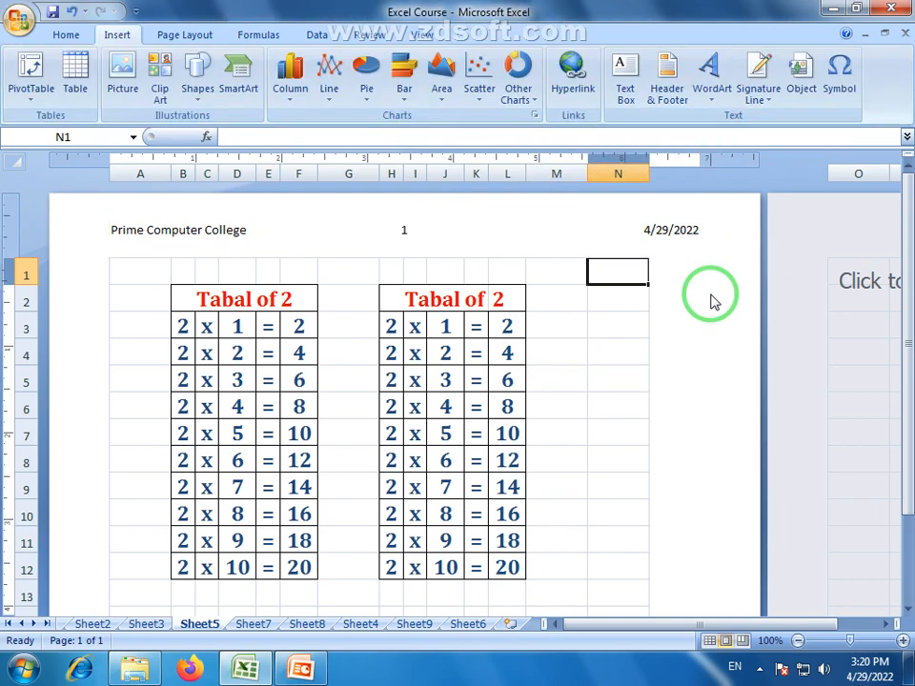
scroll(707, 300, down, 8)
click(406, 455)
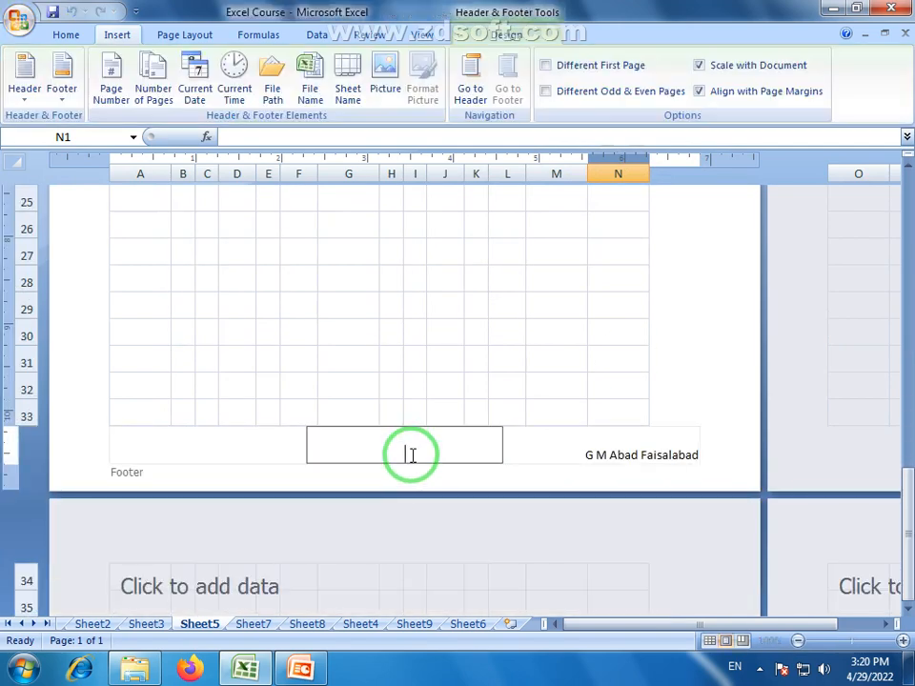
click(239, 437)
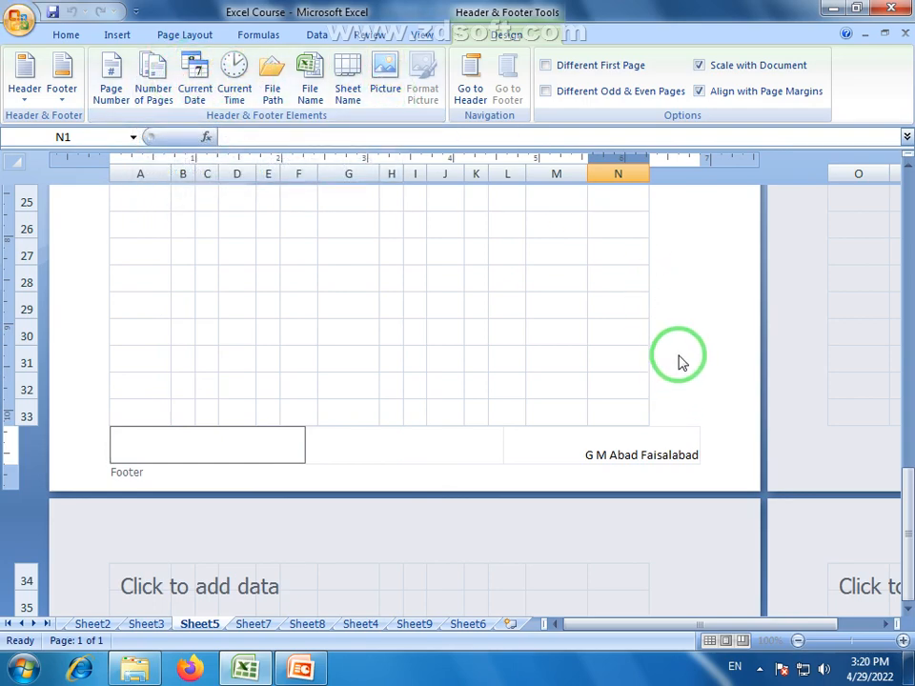
click(721, 371)
scroll(721, 372, up, 9)
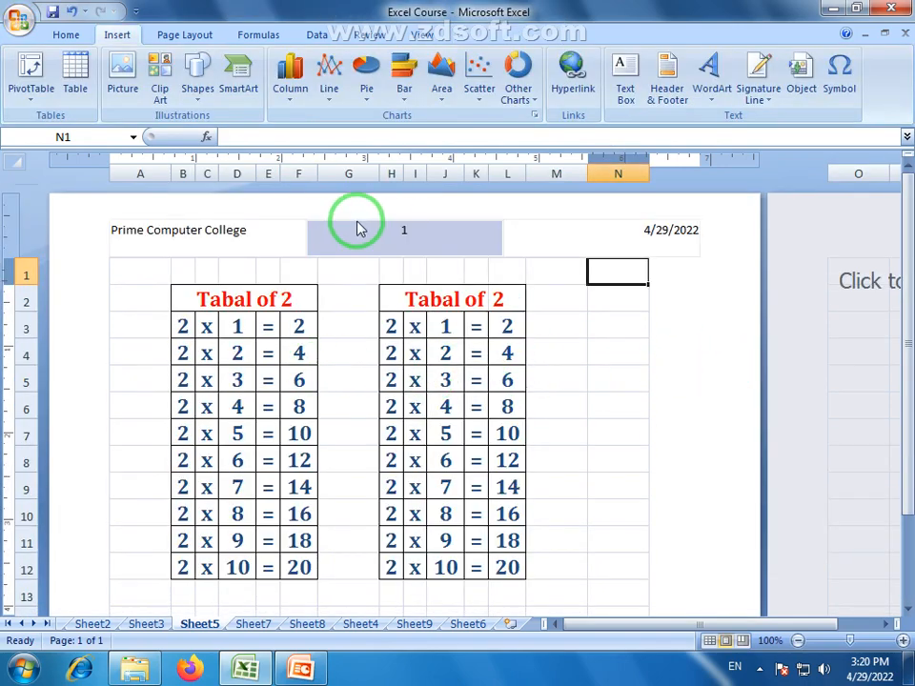
Step: Return Sheet5 to Normal view and look over the worksheet
click(426, 36)
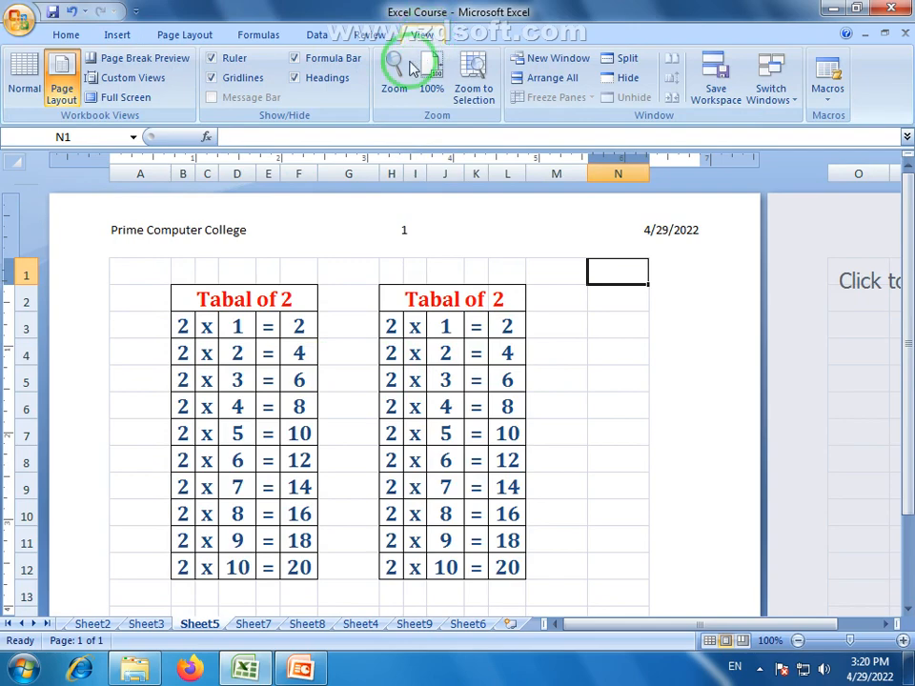
click(26, 81)
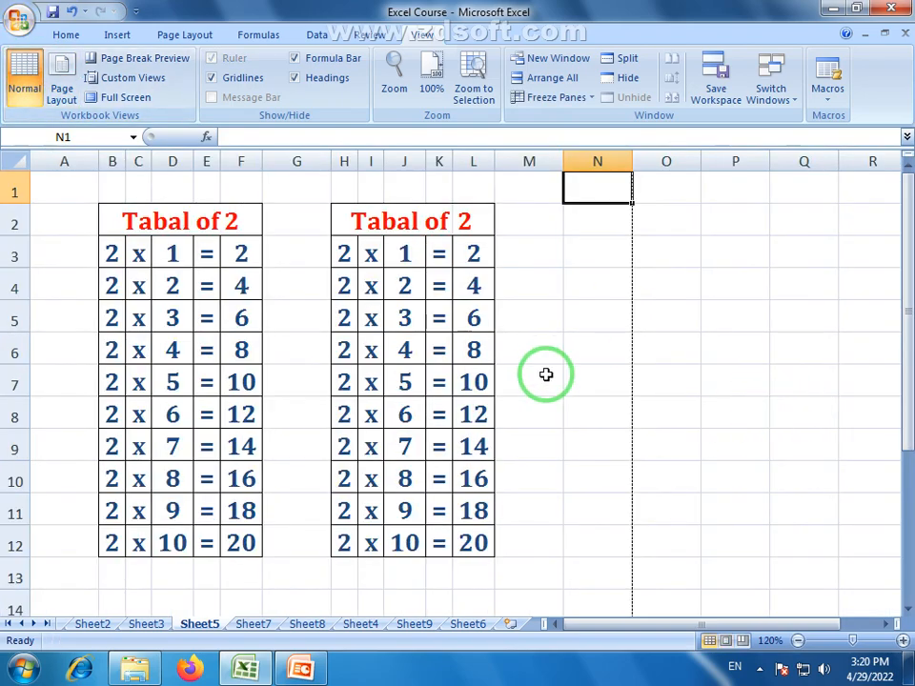
scroll(501, 483, down, 10)
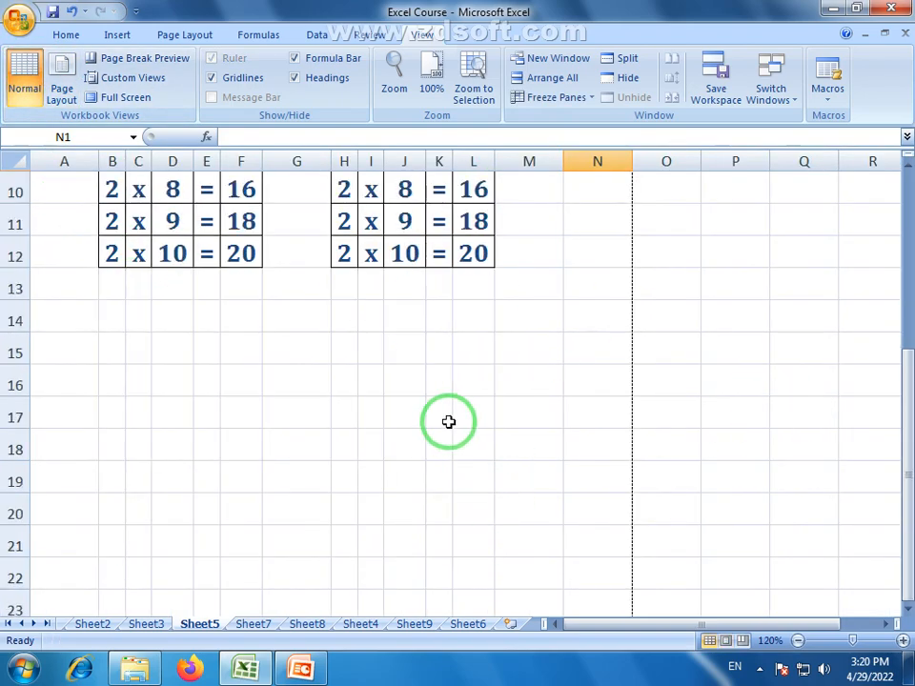
scroll(222, 413, up, 10)
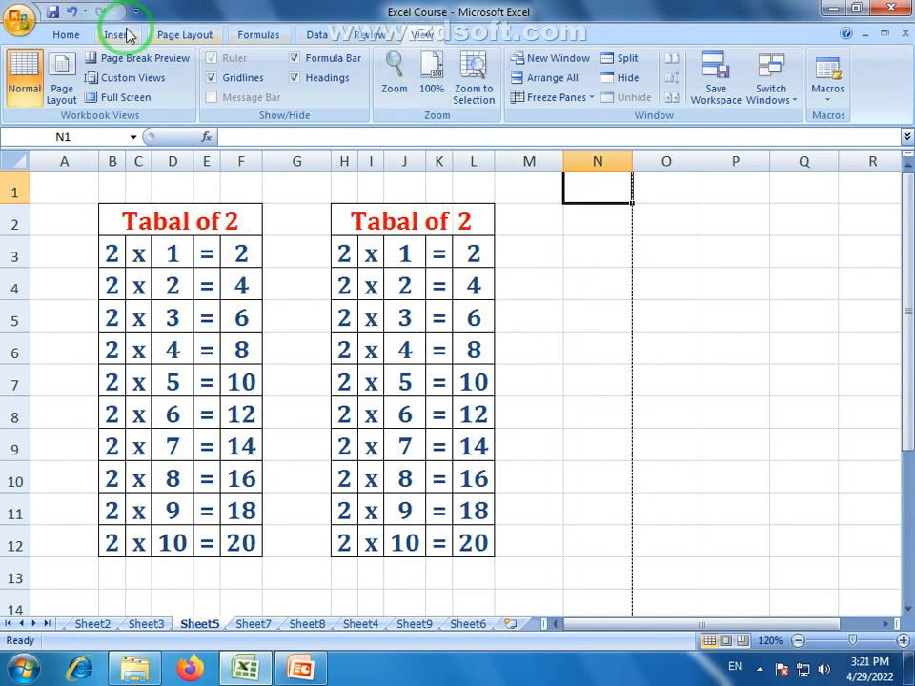
Step: Check Sheet5's header in Page Layout view and return the worksheet to Normal view
click(60, 88)
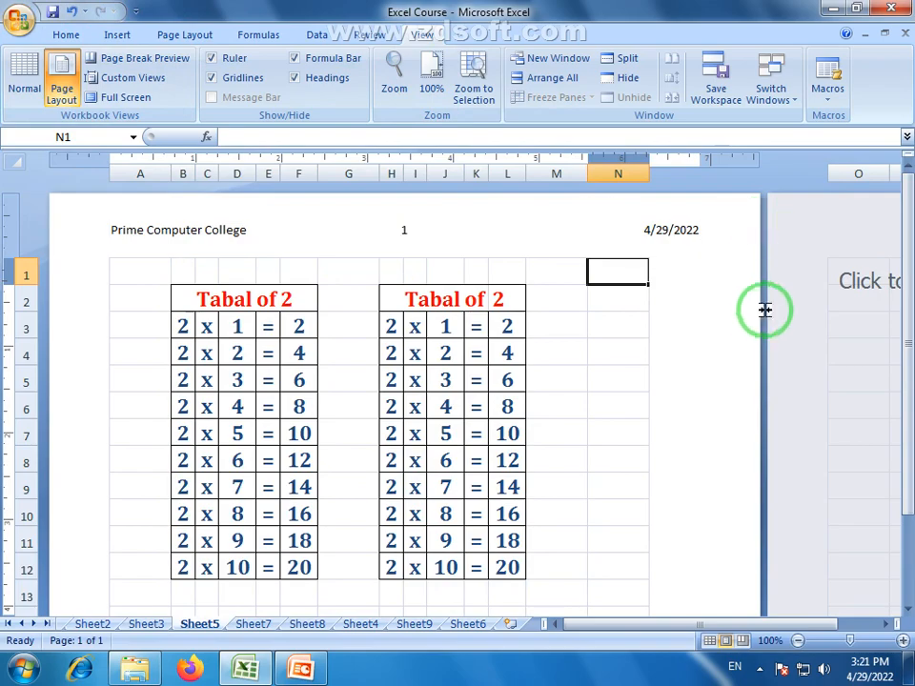
click(23, 78)
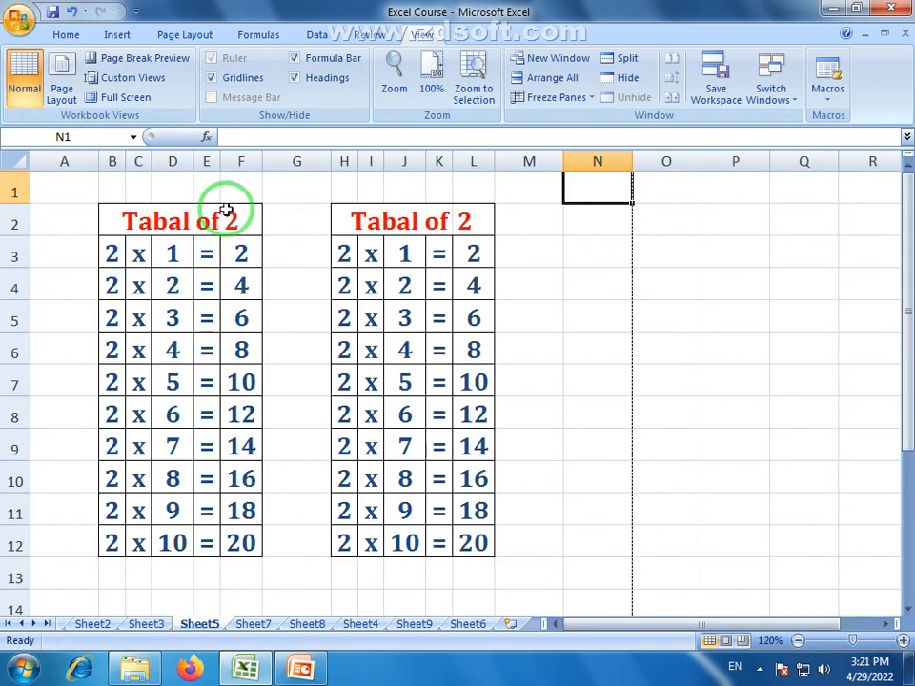
Step: Examine the header and footer of Sheet5 in Print Preview and close the preview
click(17, 23)
mouse_move(54, 225)
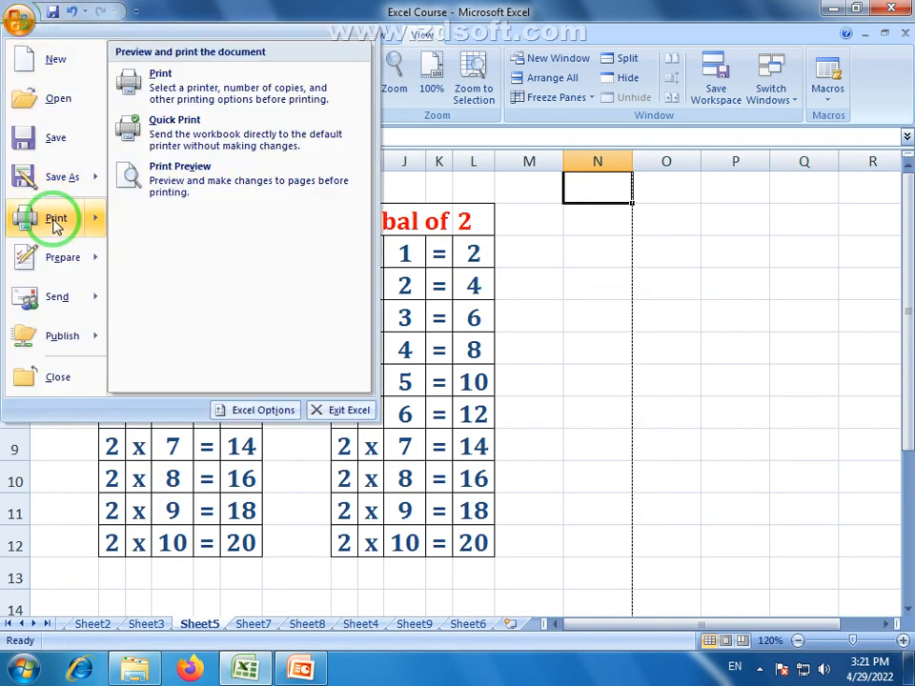
click(181, 169)
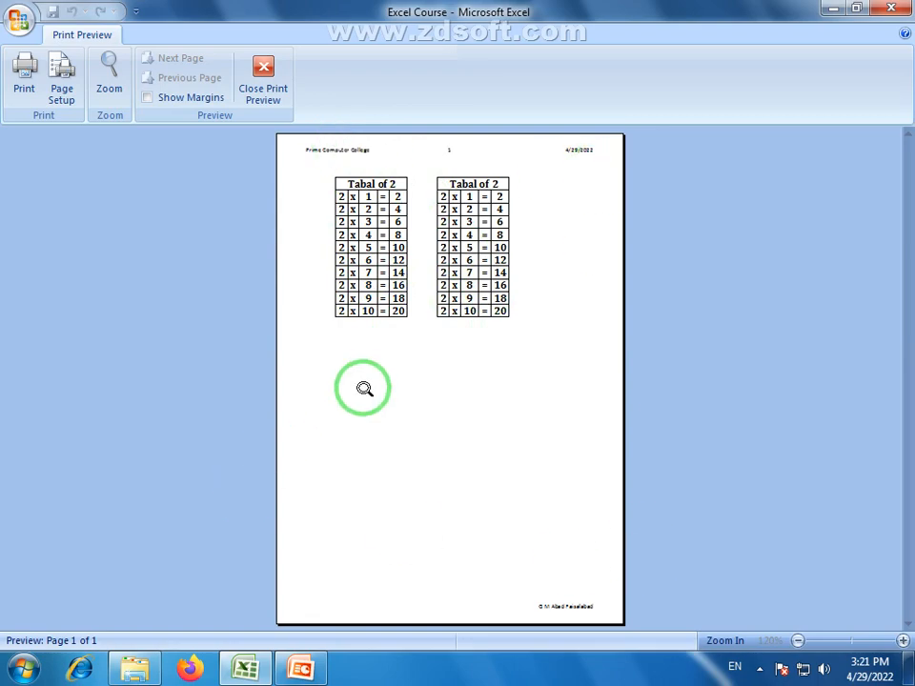
click(261, 73)
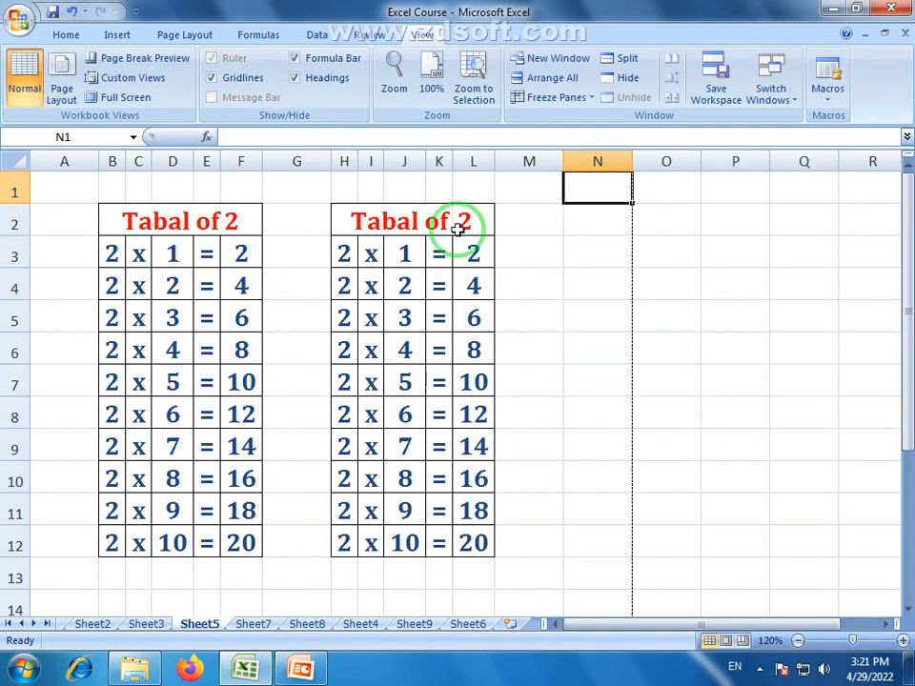
click(114, 36)
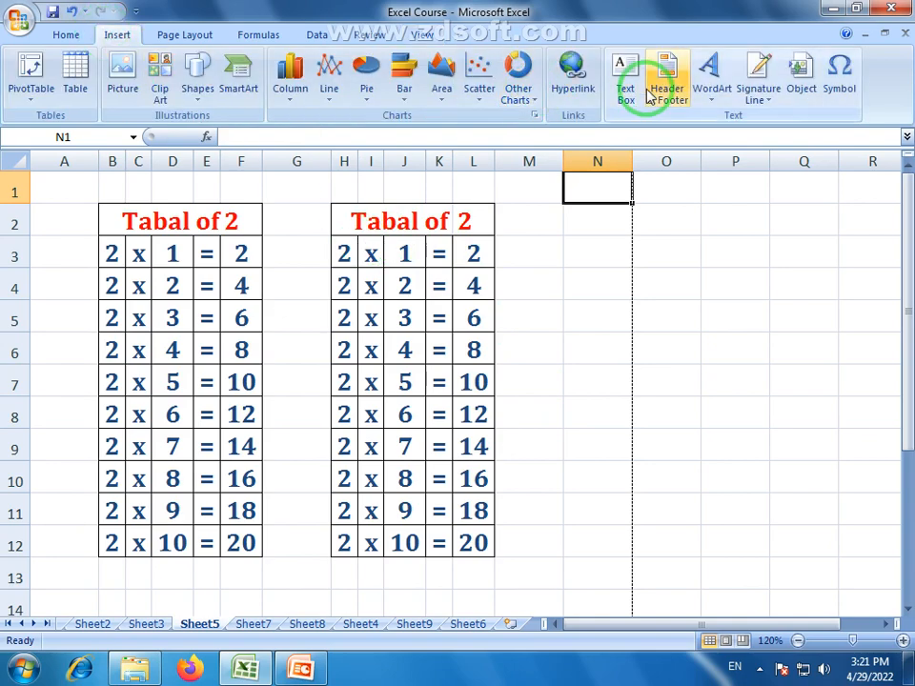